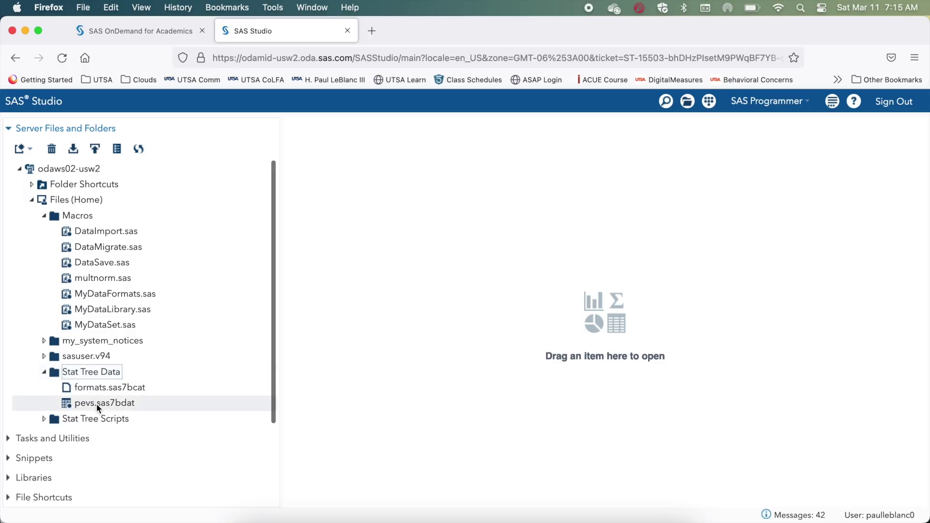
click(97, 402)
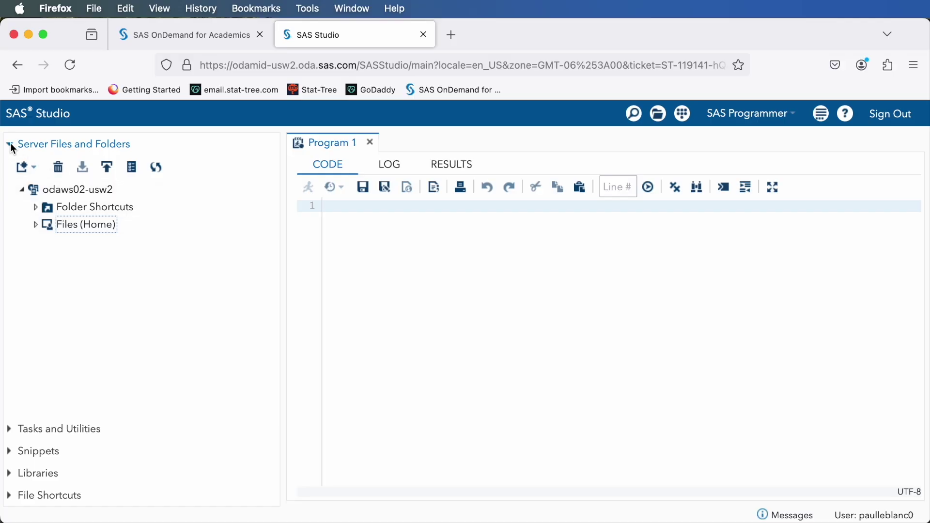
Step: Create a new folder named MyData under Files (Home) on the server
click(35, 225)
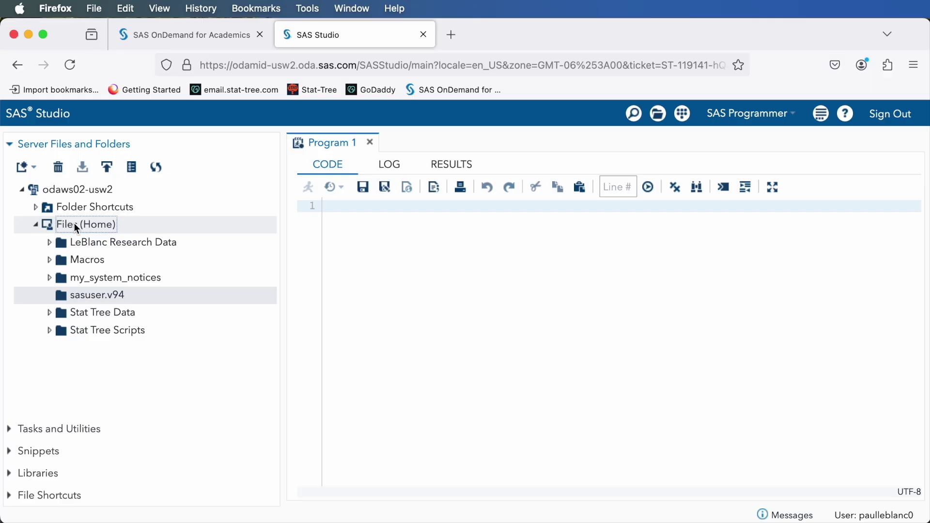
click(155, 227)
click(36, 164)
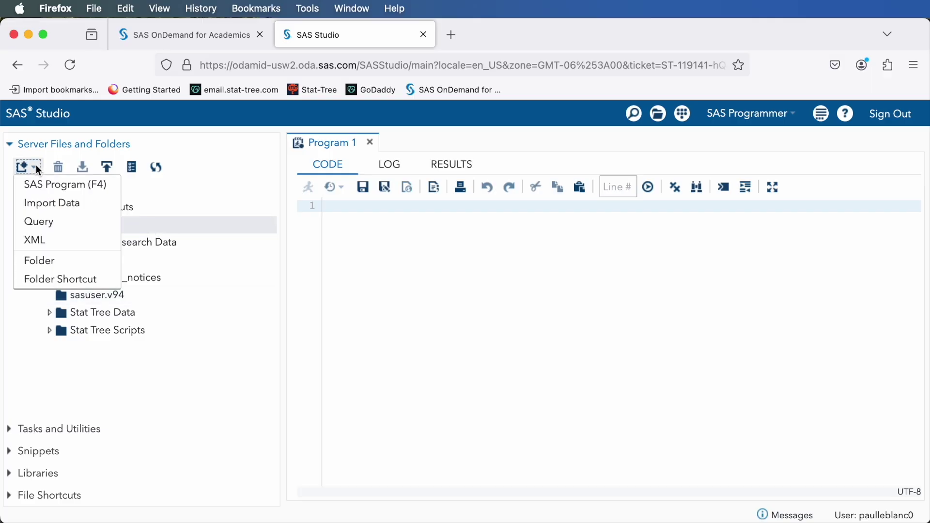
click(42, 261)
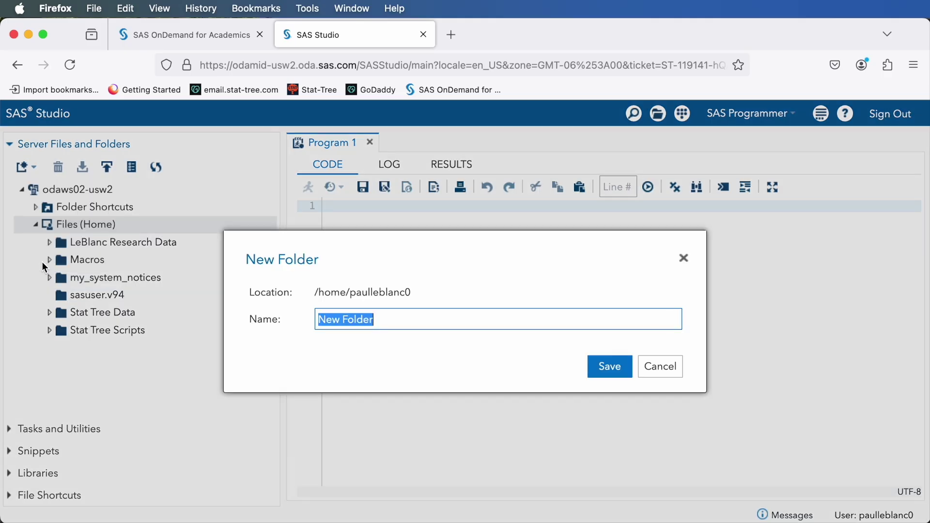
text(MyDat)
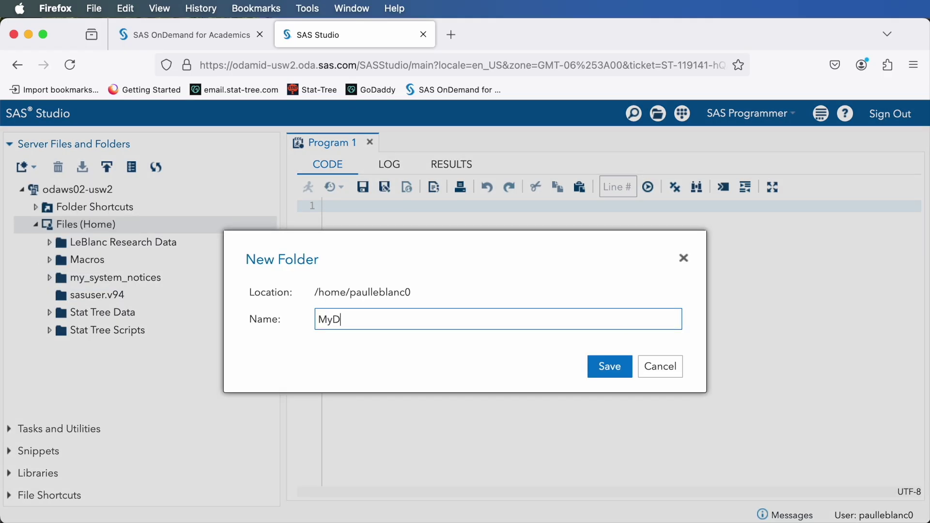
text(a)
click(598, 364)
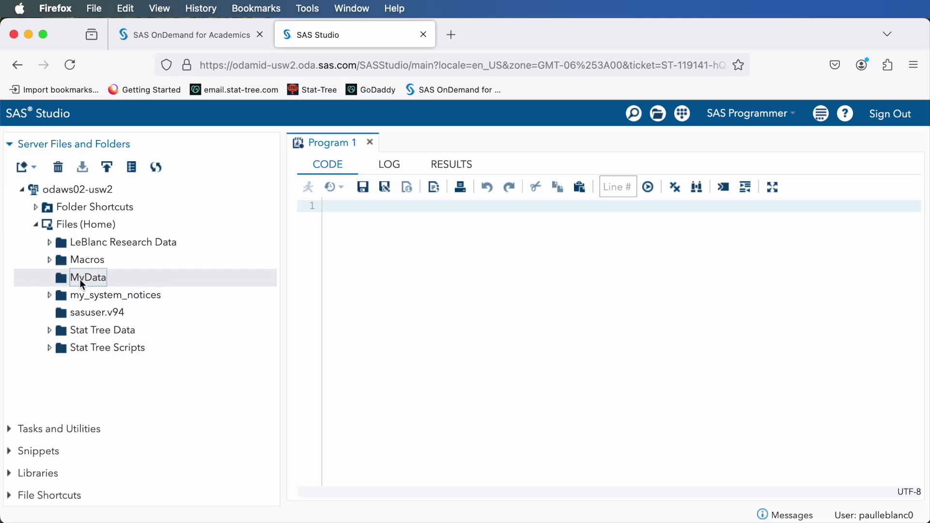
Step: Upload PEVS.xlsx from the local data folder into the MyData server folder
click(107, 168)
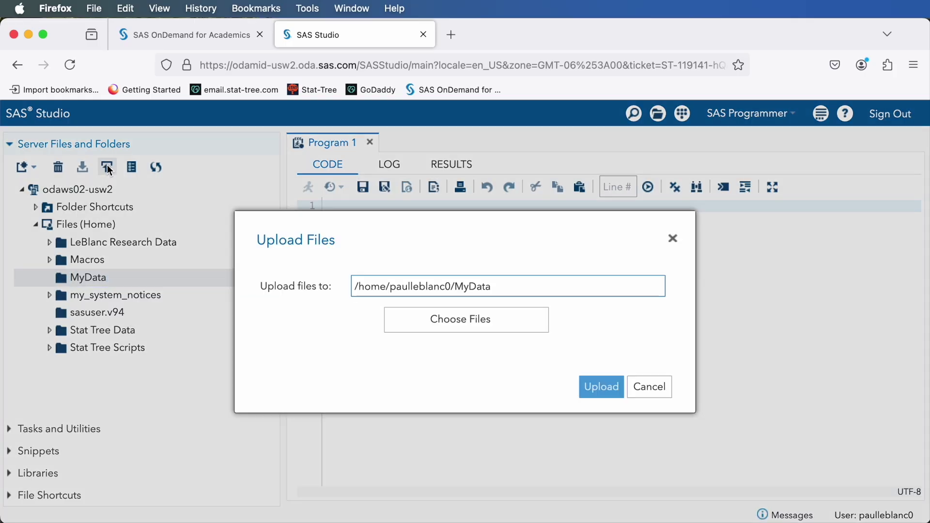
click(448, 321)
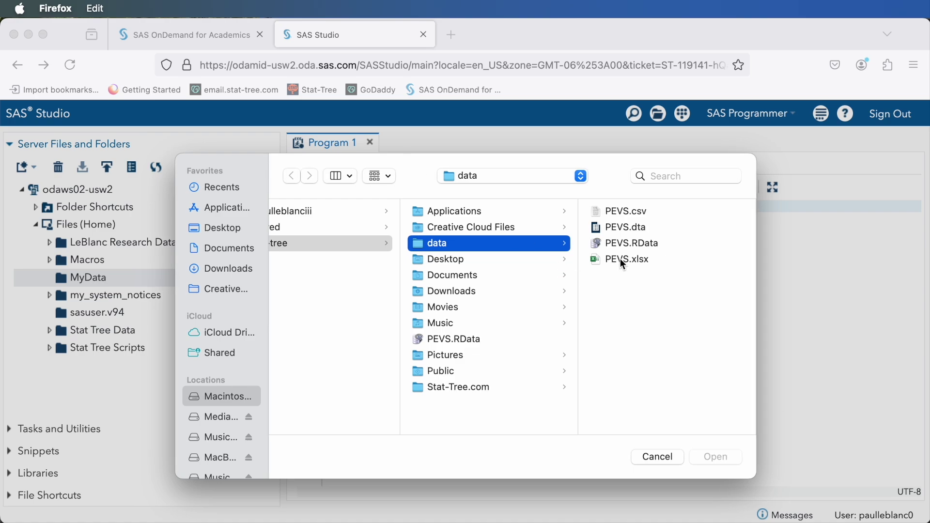
click(620, 258)
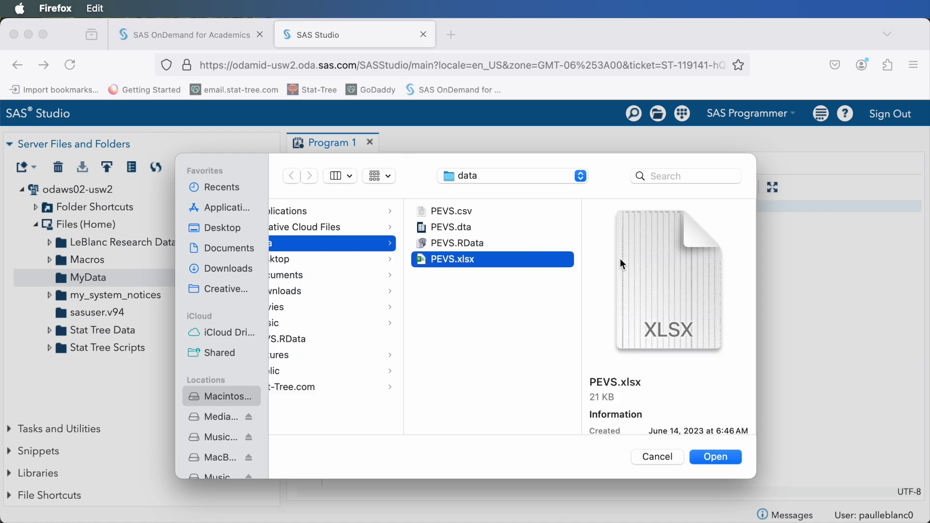
click(715, 457)
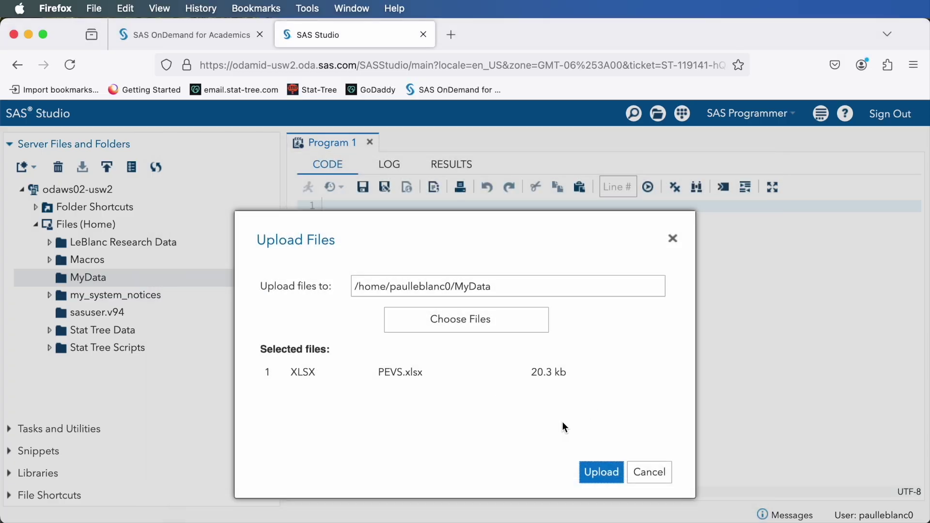
click(606, 474)
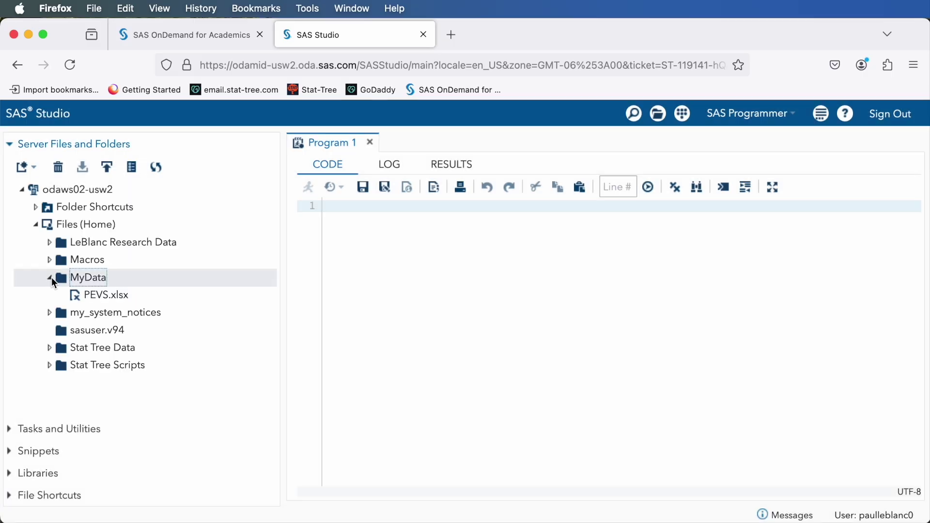
Step: Start the Import Data utility and choose PEVS.xlsx from the MyData folder as the source file
click(10, 429)
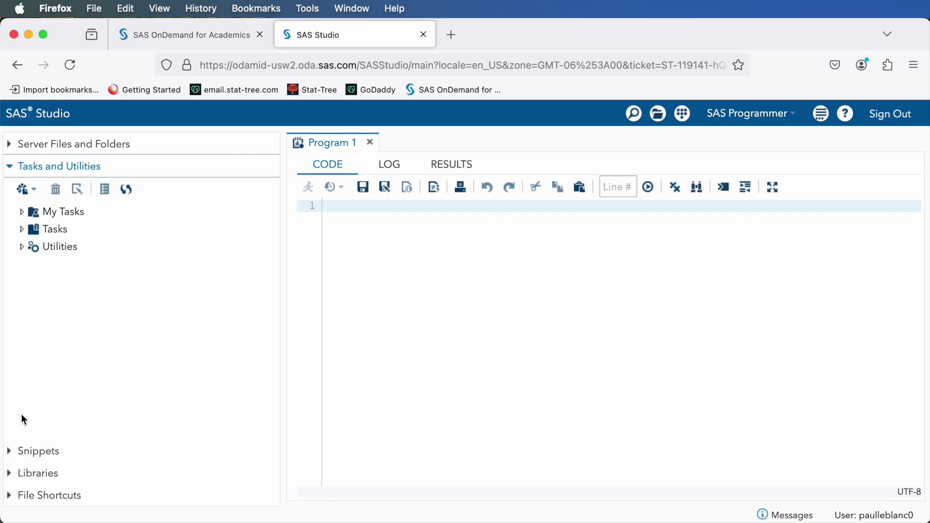
click(21, 247)
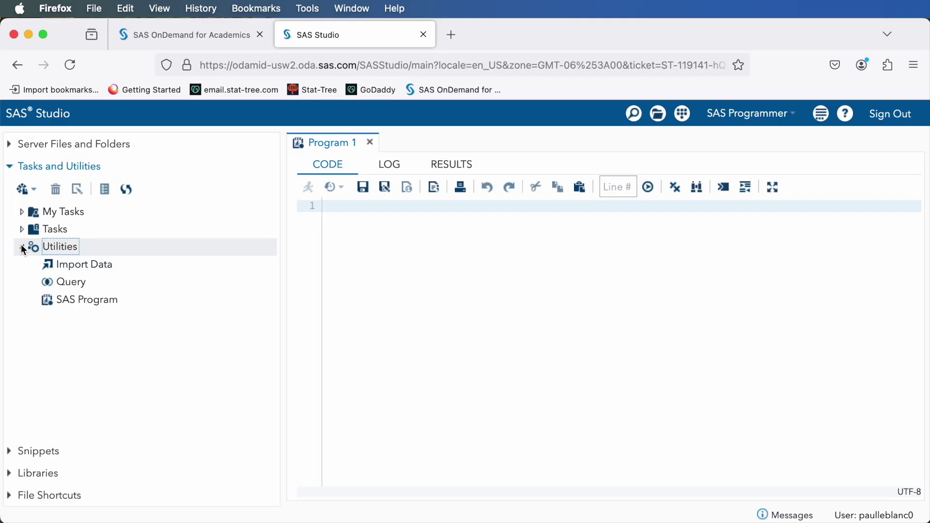
double_click(83, 263)
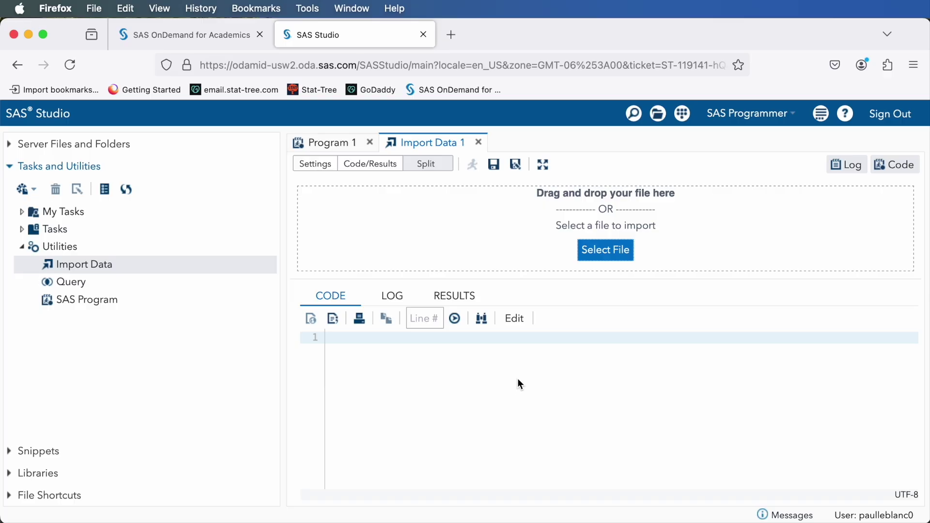
click(599, 254)
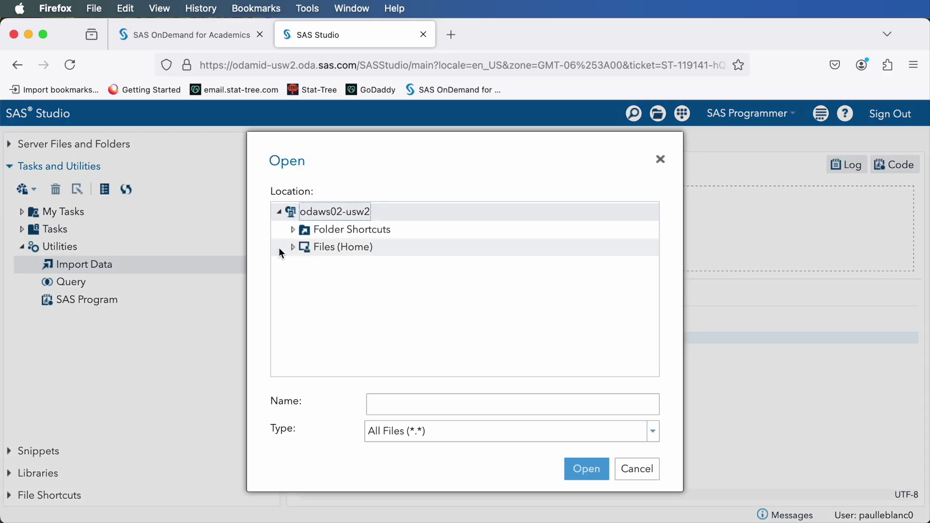
click(293, 247)
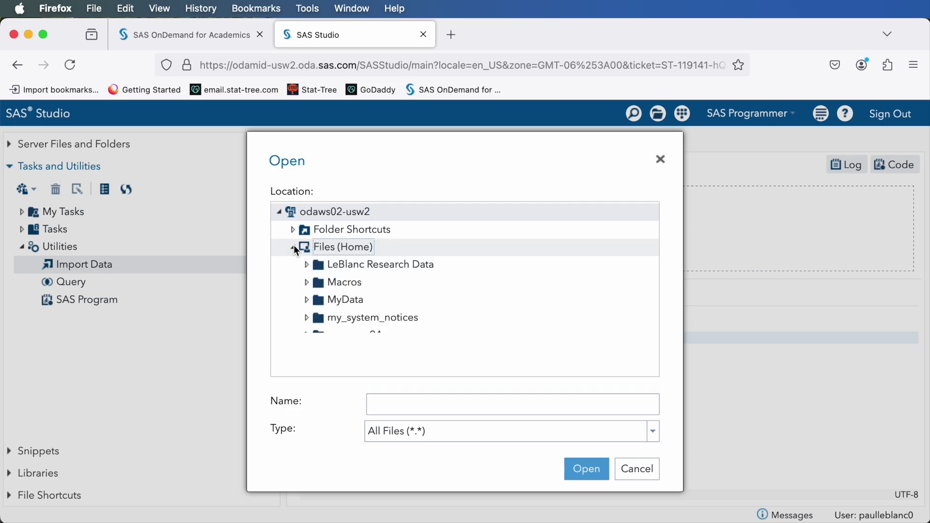
click(306, 301)
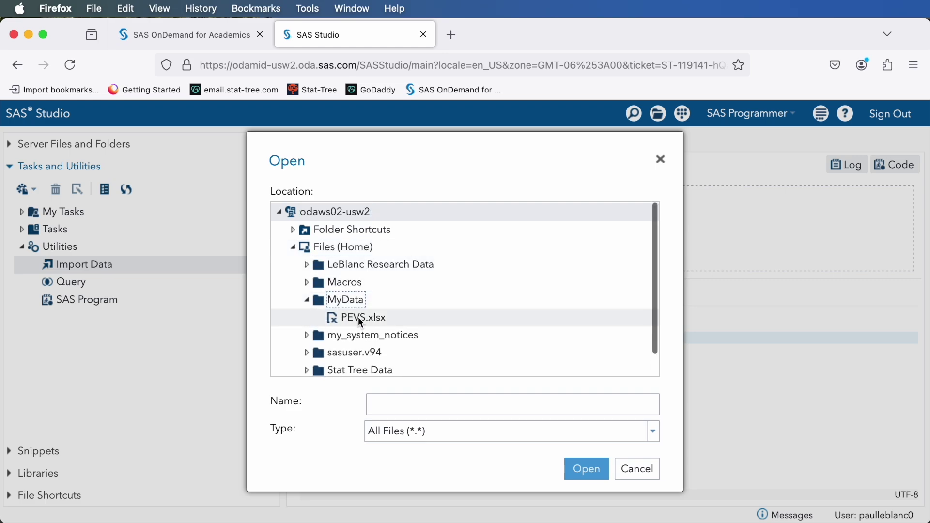
click(359, 317)
click(589, 472)
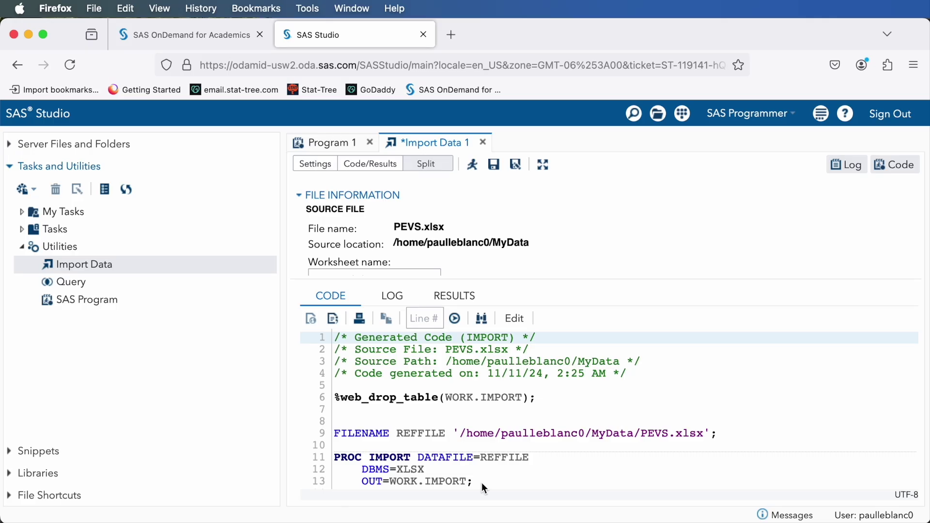
Step: Run the generated import code for PEVS.xlsx and display the resulting output data table
drag(333, 333, 459, 516)
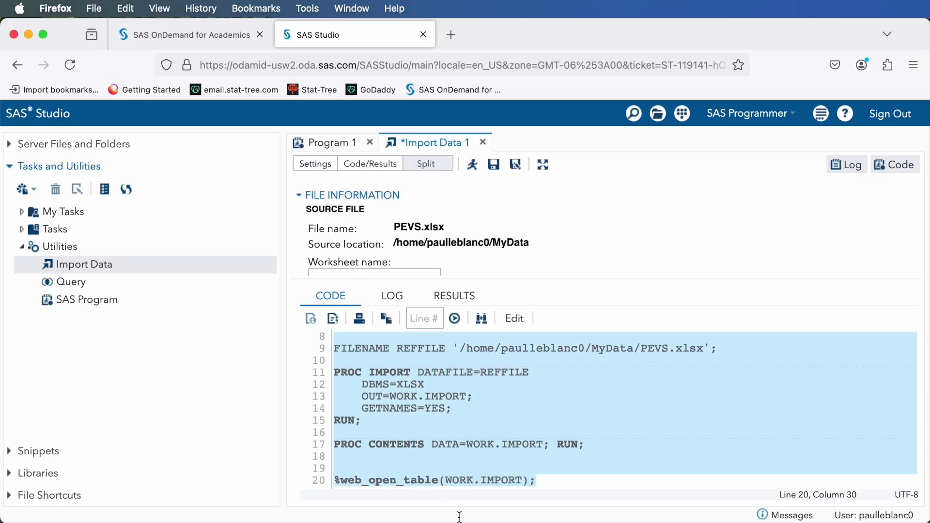
click(473, 164)
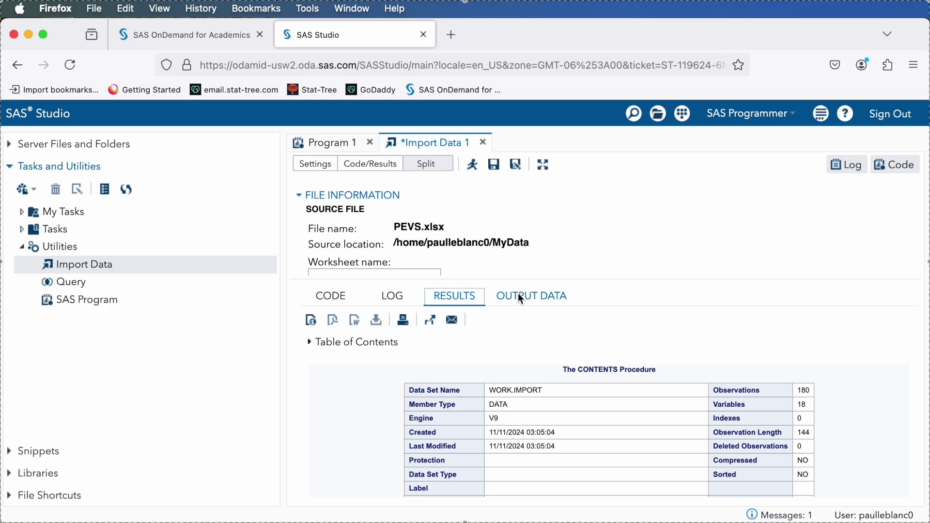
click(519, 294)
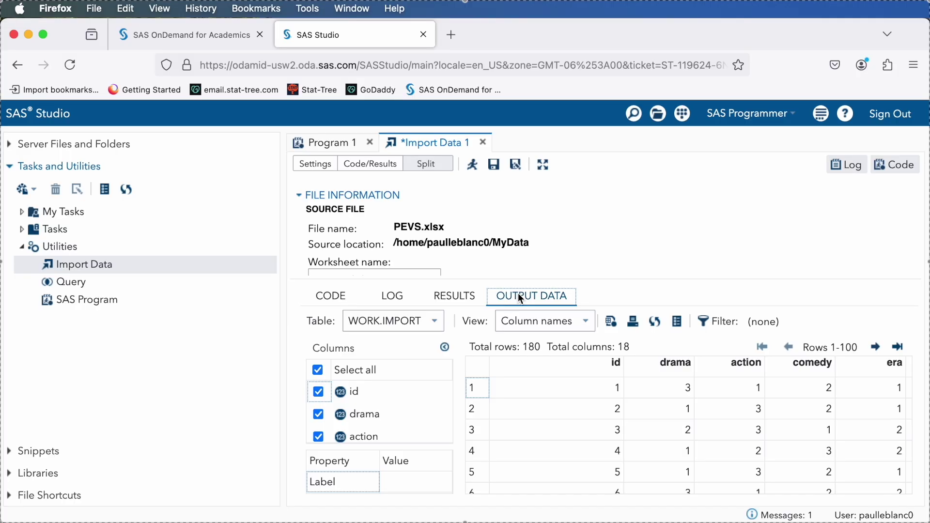
Step: Browse My Libraries to the WORK library and examine the imported IMPORT table there
click(10, 479)
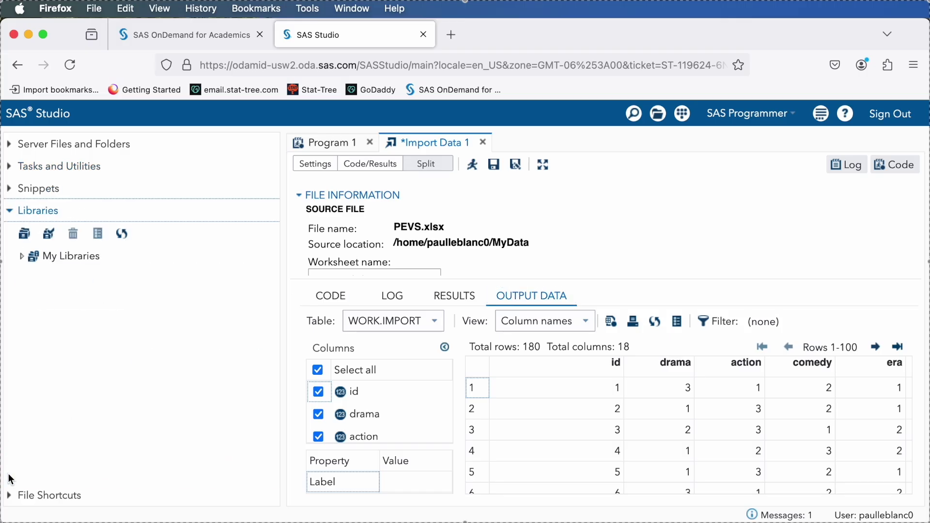
click(22, 255)
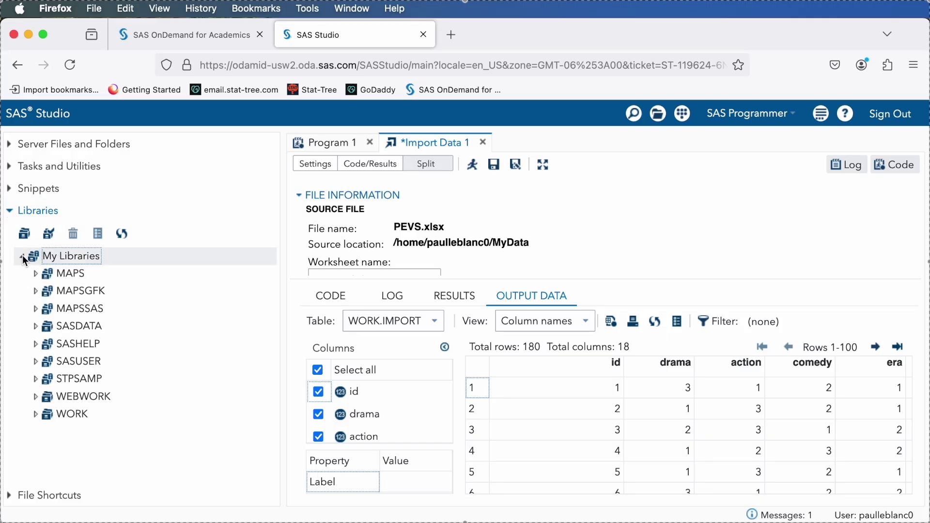
click(35, 413)
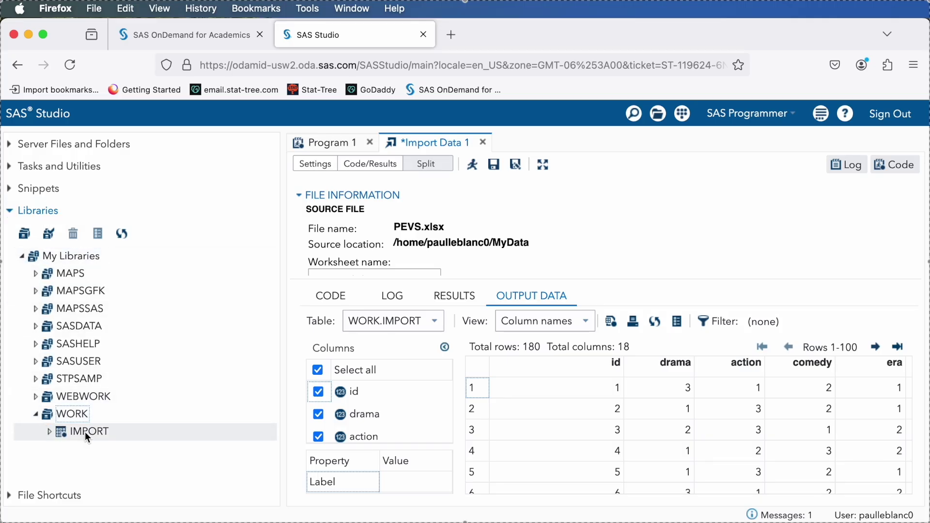
click(89, 431)
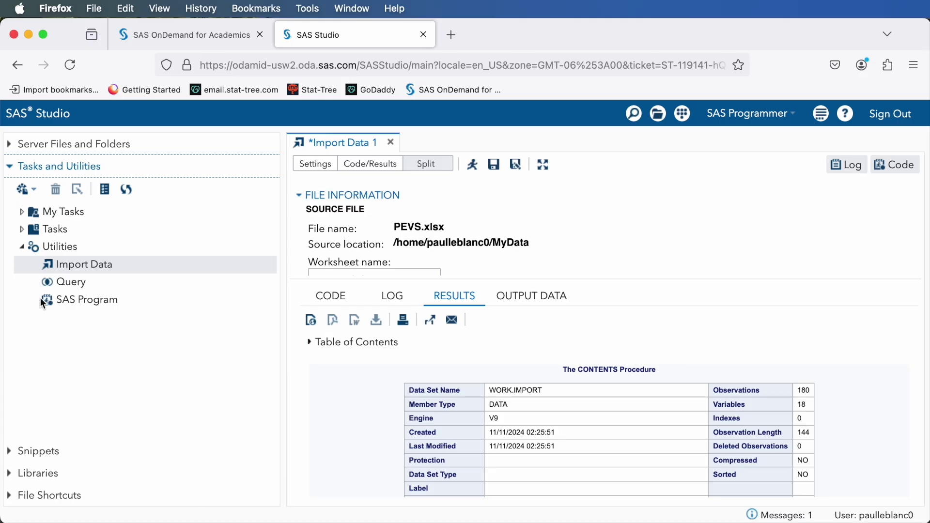
Step: Create a SAS program with a LIBNAME statement assigning MyData to the home directory's Stat Tree Data folder, ending in run;, and run it
click(11, 145)
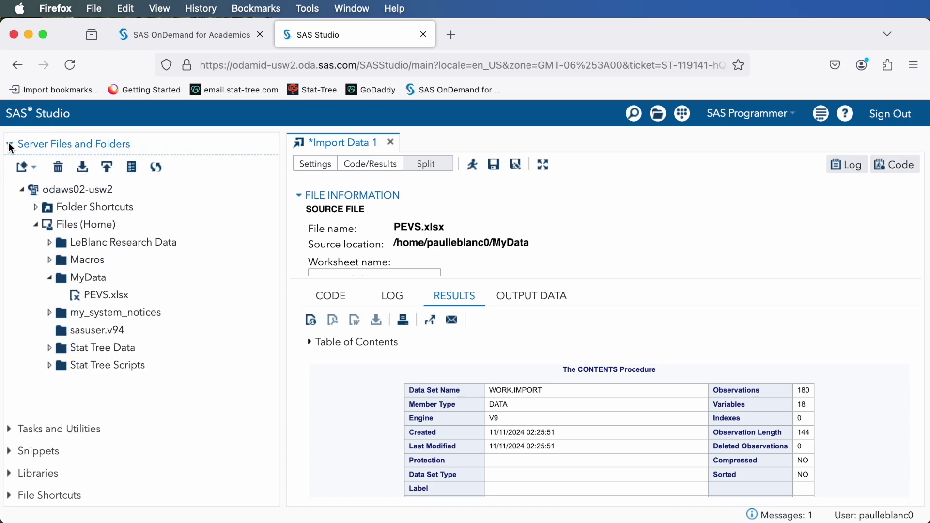
click(34, 167)
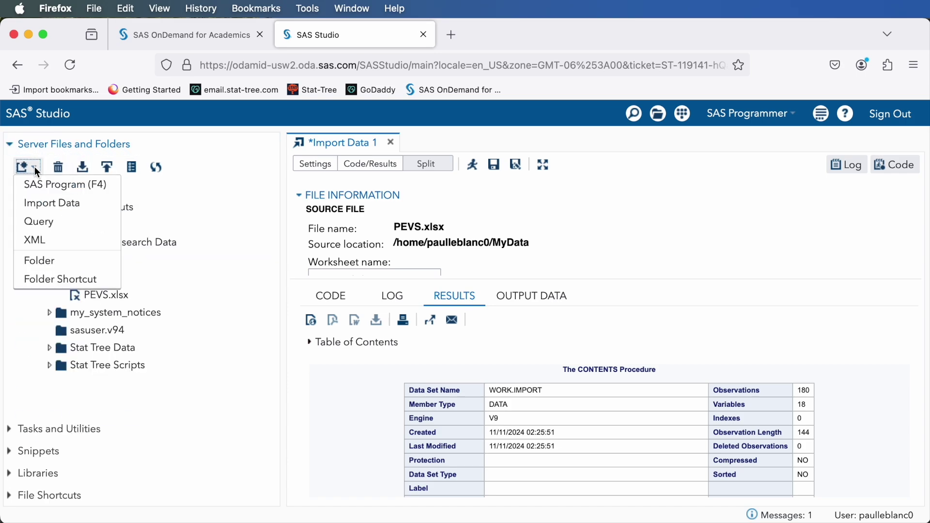
click(45, 191)
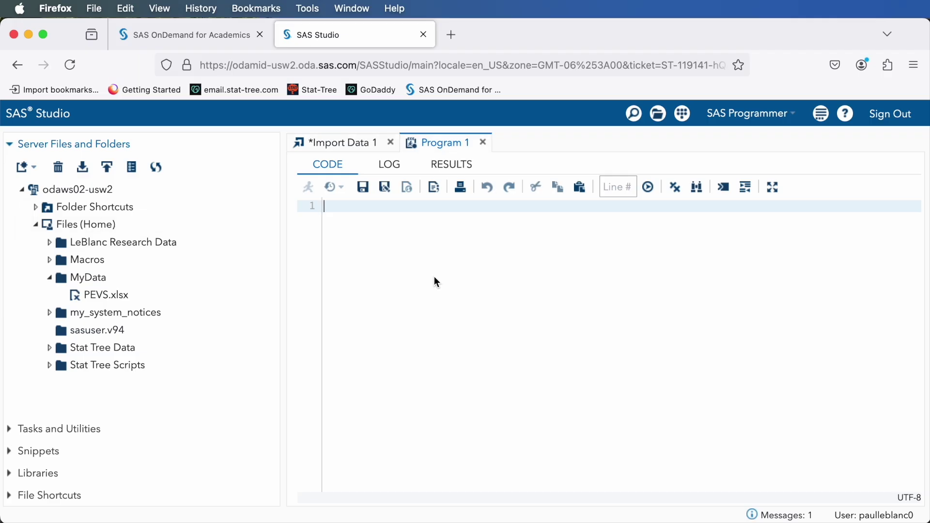
text(LIBNAME MyData "/home/paulleblanc0/Stat Tree Data"; run;)
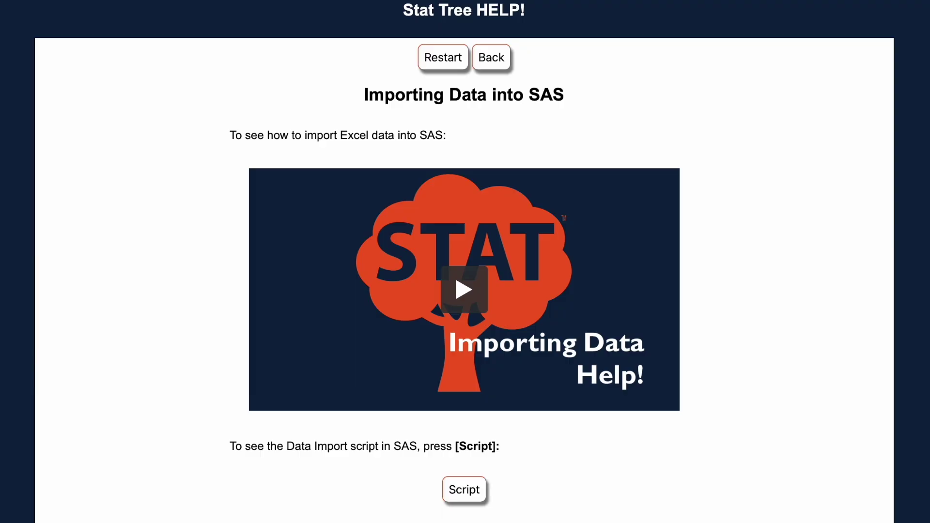
click(466, 491)
click(618, 173)
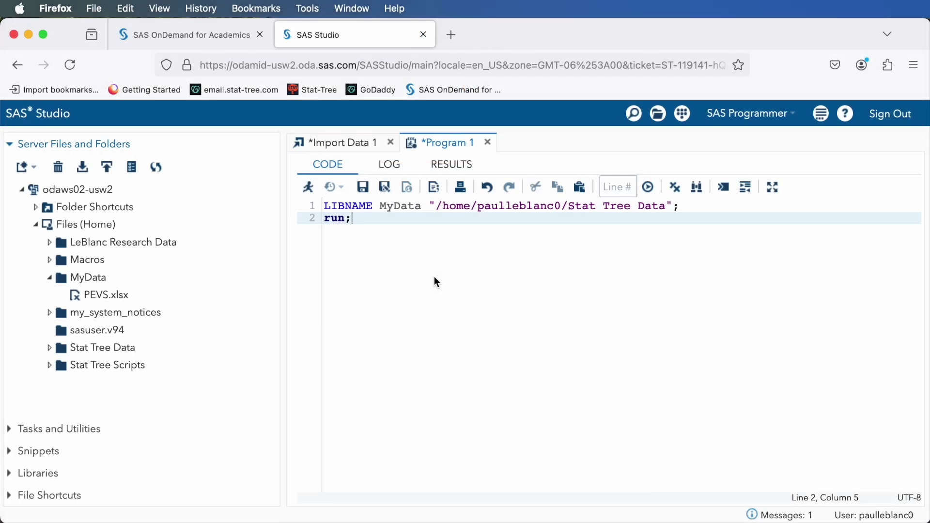
drag(358, 219, 324, 204)
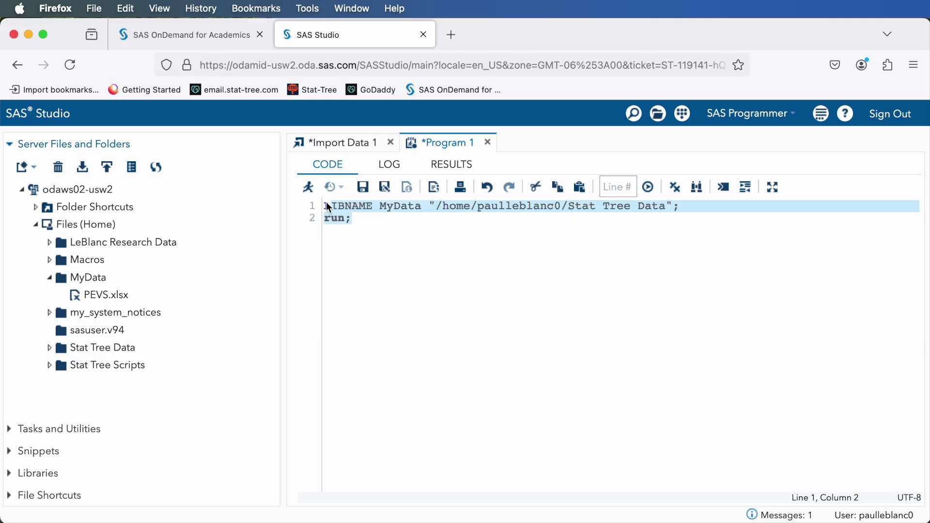
click(308, 188)
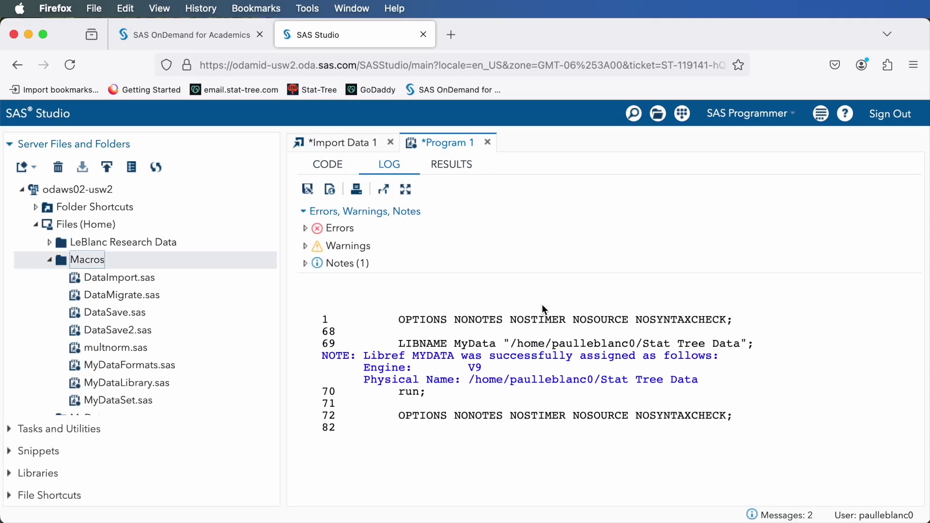